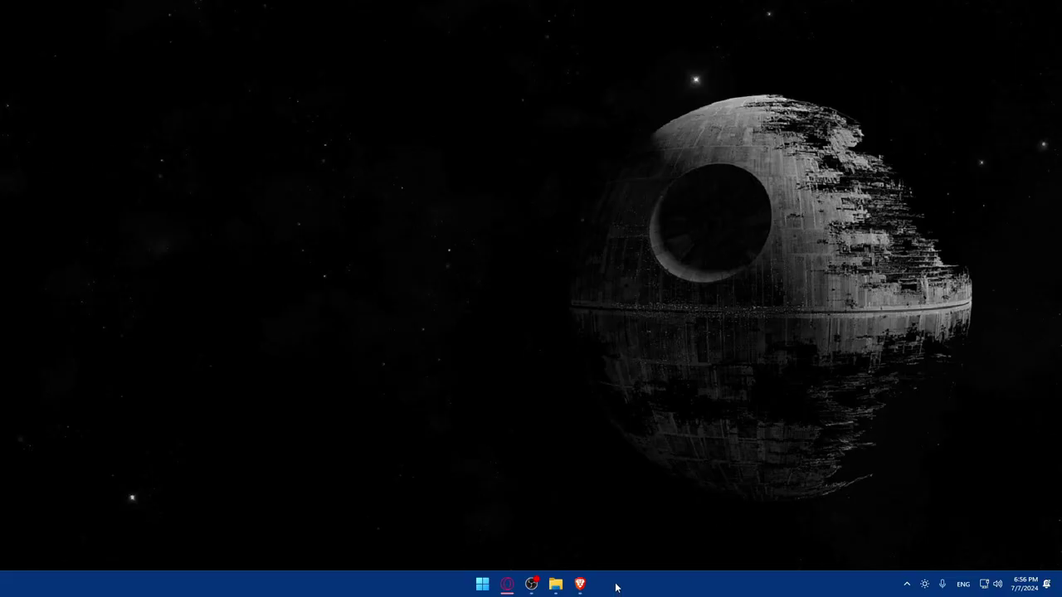
# - Bring Brave forward and go to americanexpress.com to show the Welcome to American Express page
pyautogui.click(579, 584)
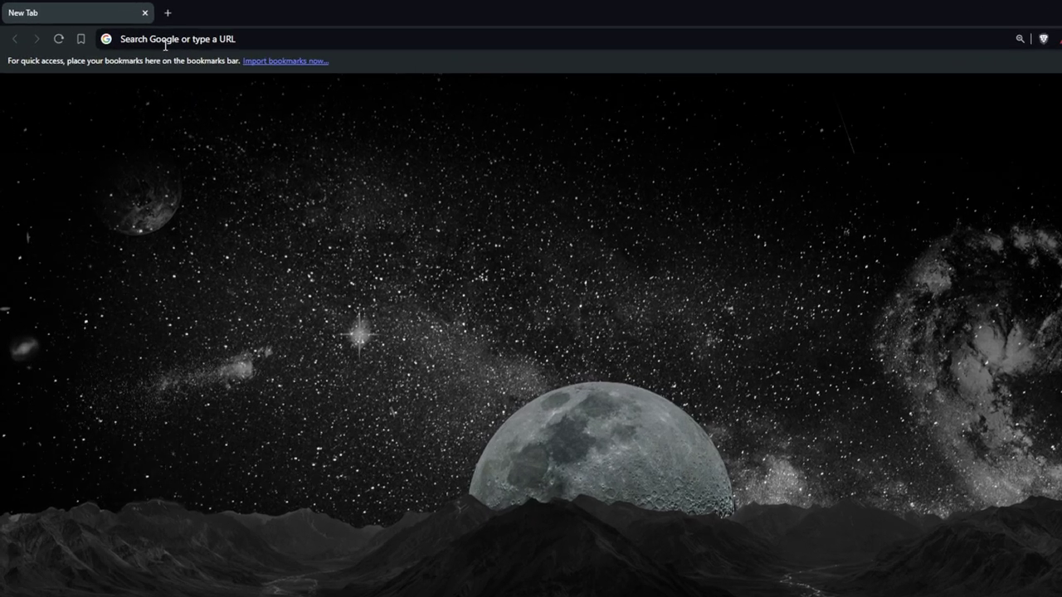
pyautogui.click(141, 37)
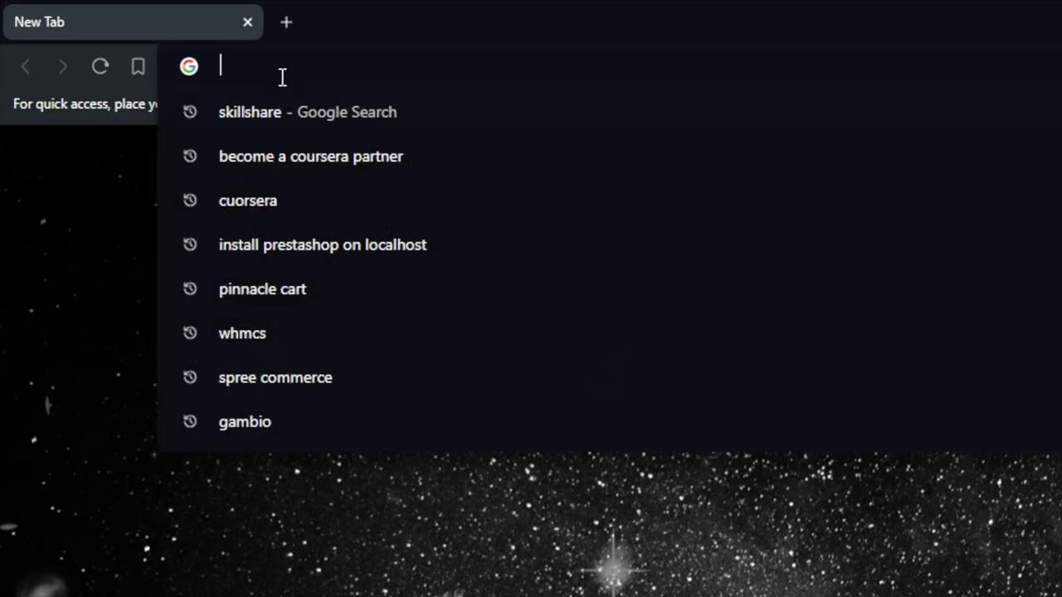
pyautogui.write('american')
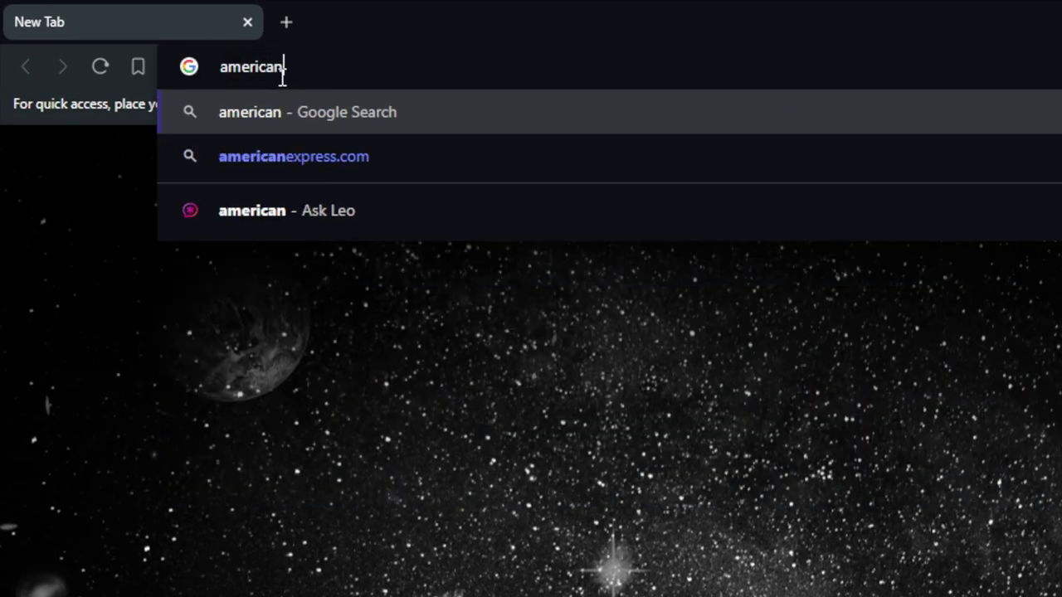
pyautogui.write('express.co')
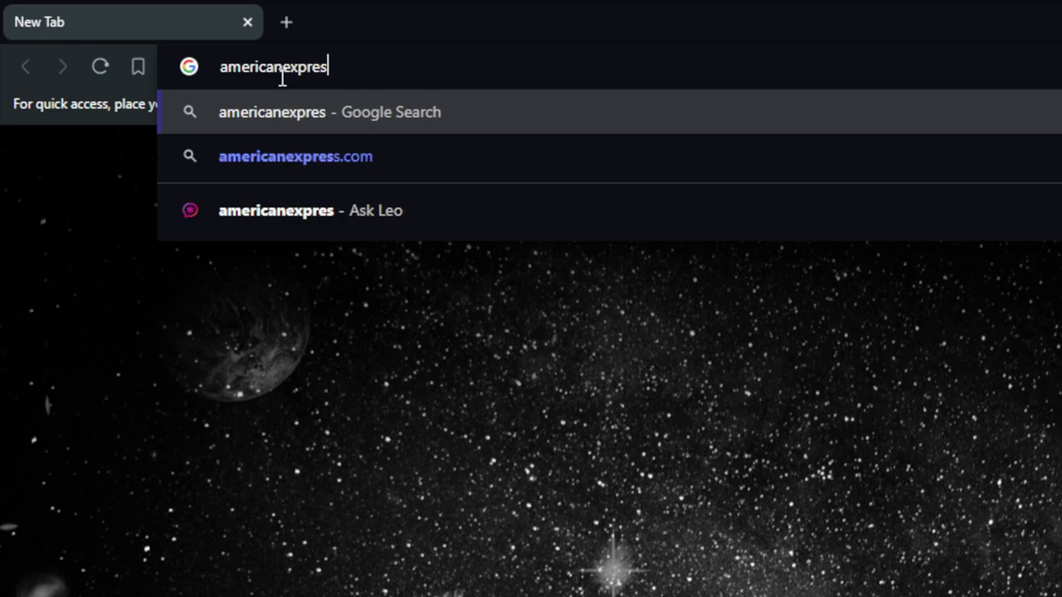
pyautogui.write('m')
pyautogui.press('Return')
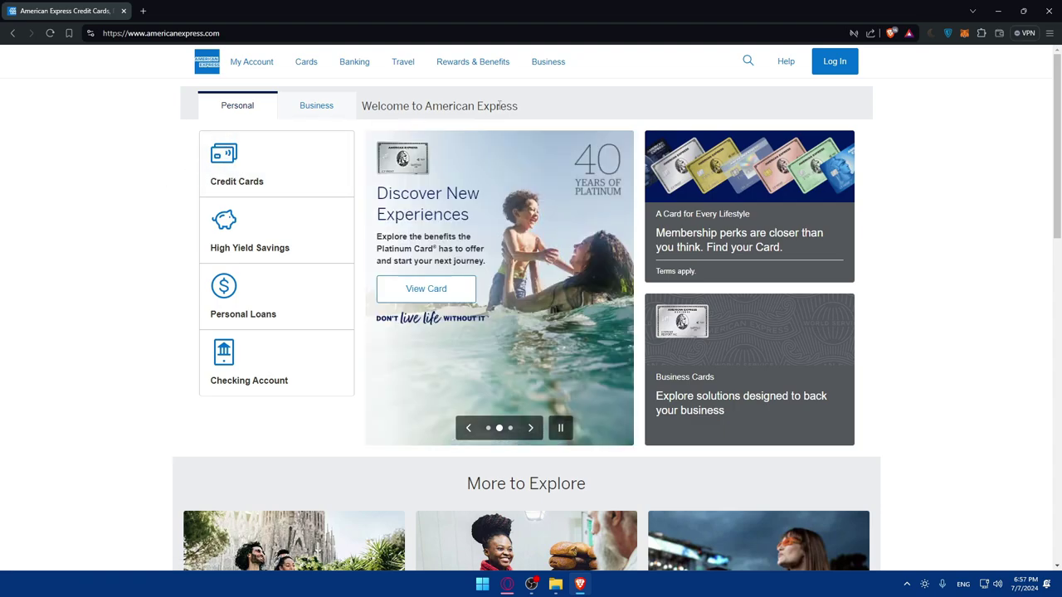
# - Go to the Log In page and briefly highlight the welcome heading text
pyautogui.click(834, 62)
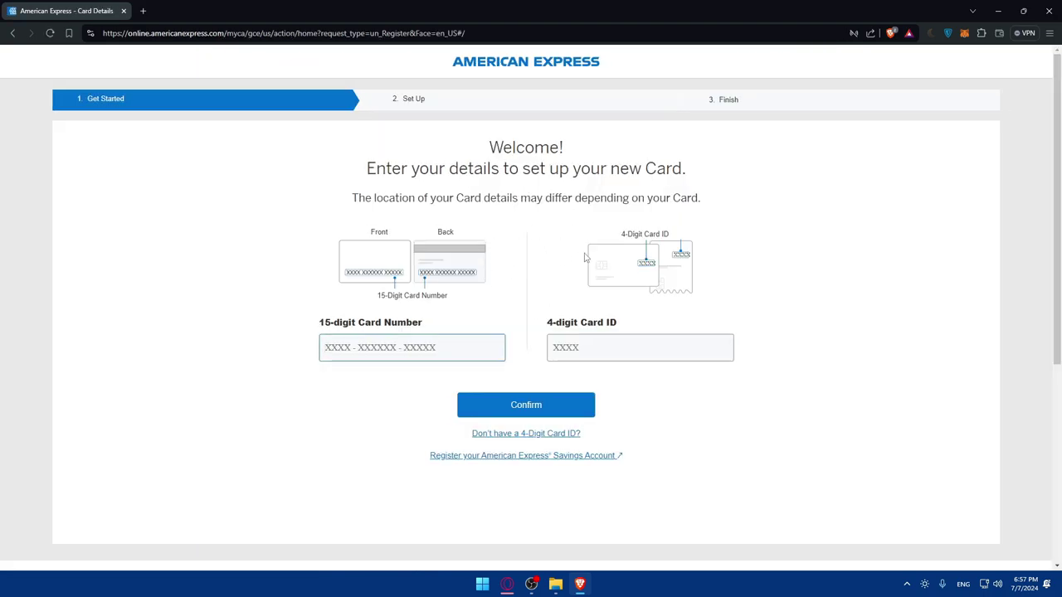
pyautogui.moveTo(326, 177); pyautogui.dragTo(739, 175)
pyautogui.click(713, 171)
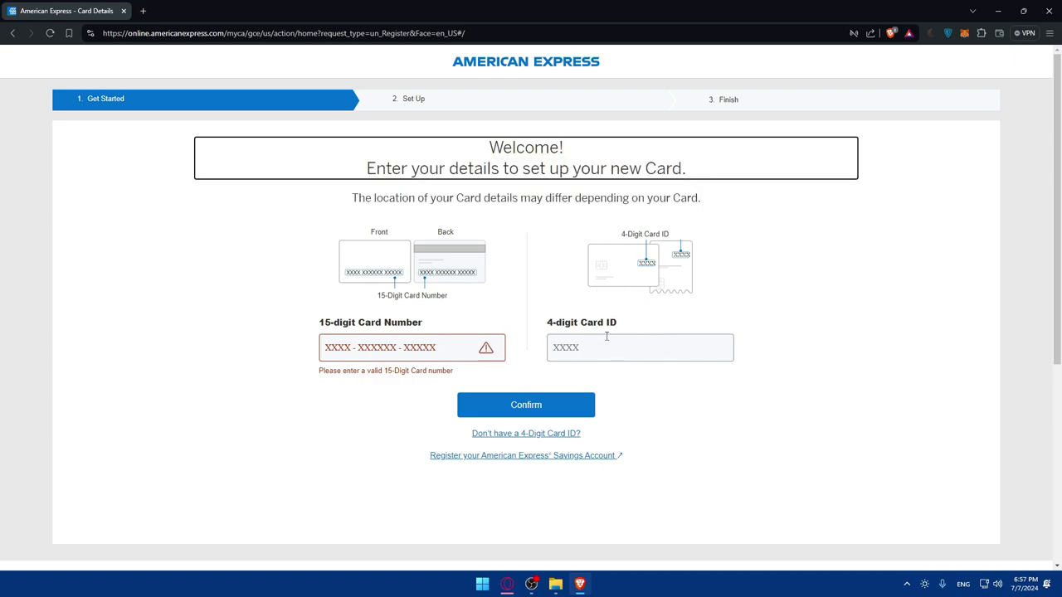
# - View the setup page for cards without a card ID, then go back to the login page
pyautogui.click(515, 437)
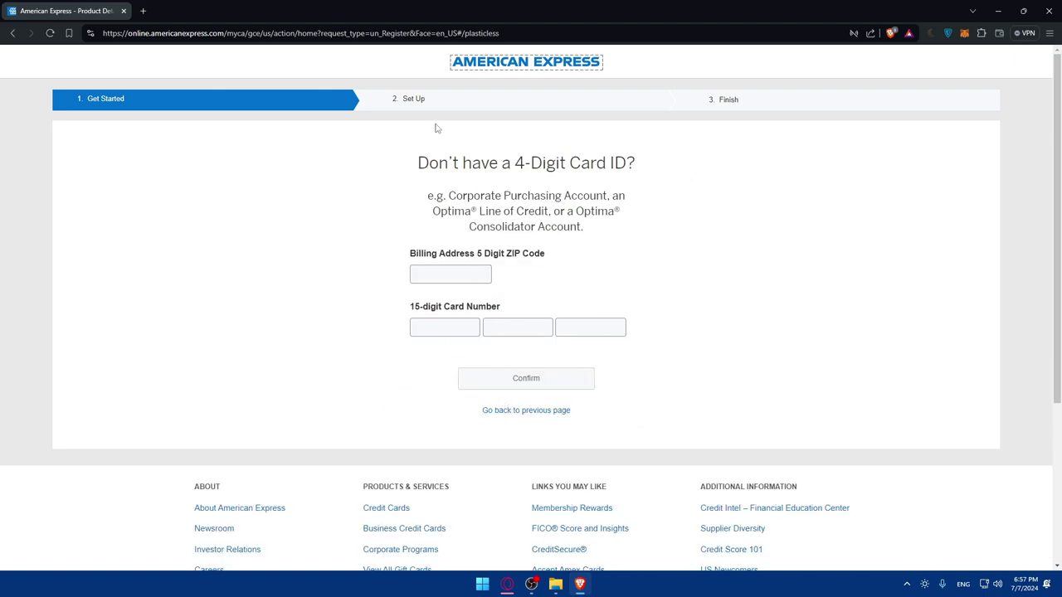
pyautogui.hotkey('alt', 'Left')
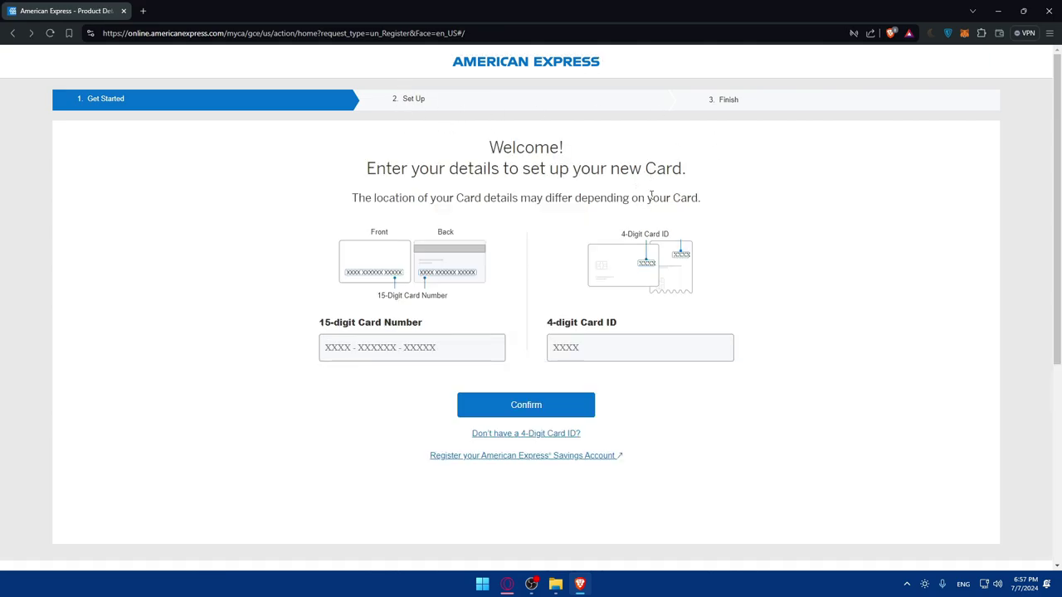
pyautogui.click(12, 33)
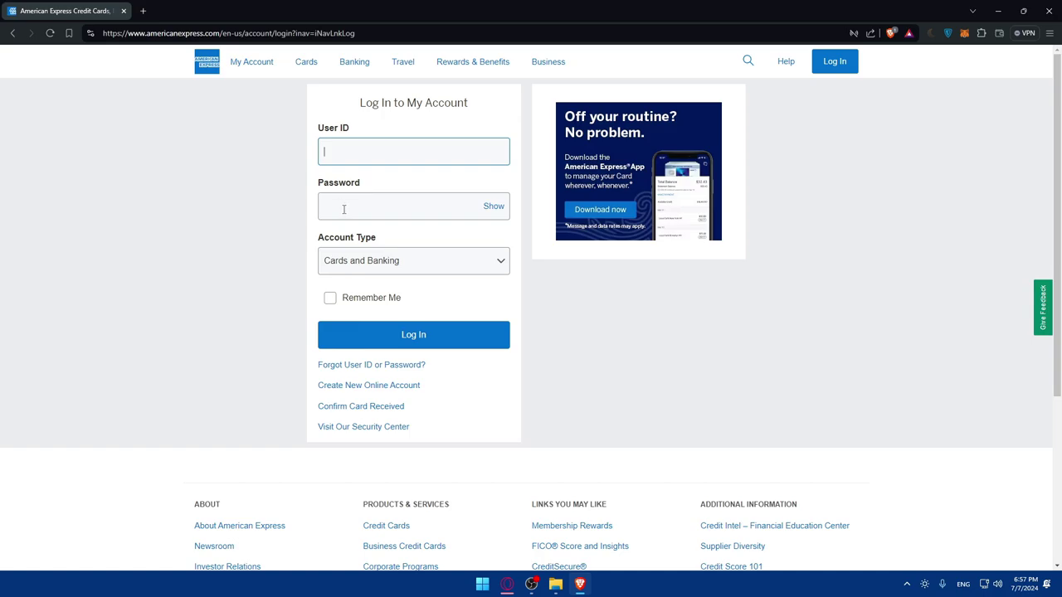
pyautogui.click(407, 253)
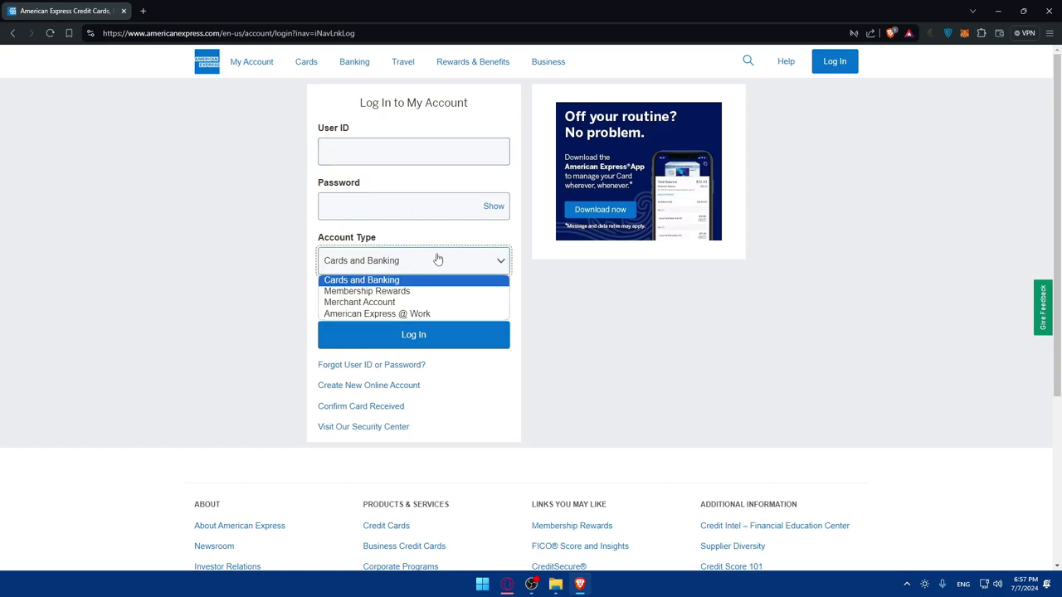
pyautogui.click(212, 244)
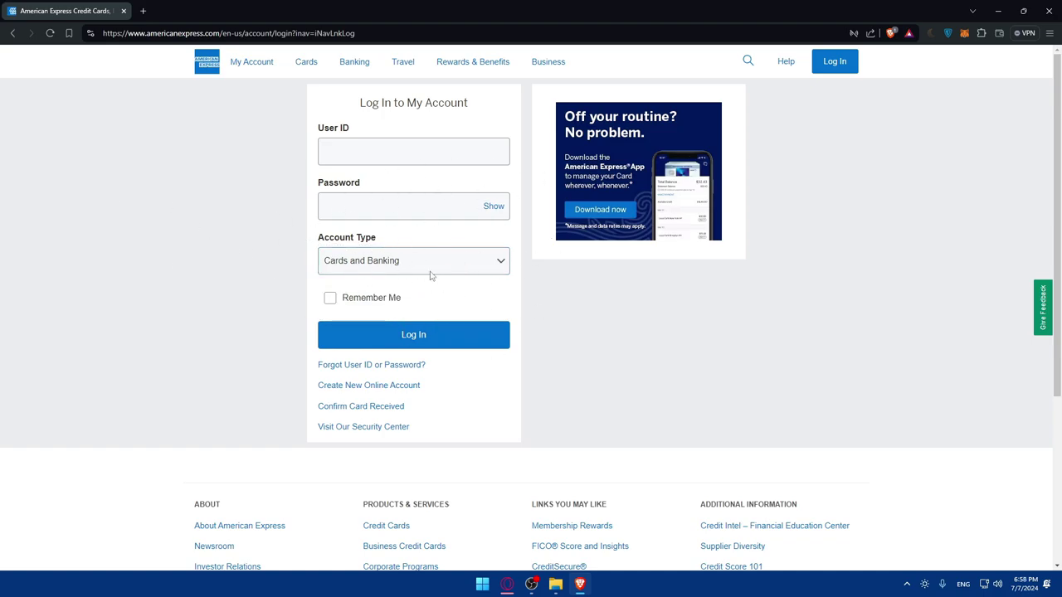
# - Open the Travel benefits page via Rewards & Benefits, and View All Benefits in a new tab
pyautogui.click(462, 65)
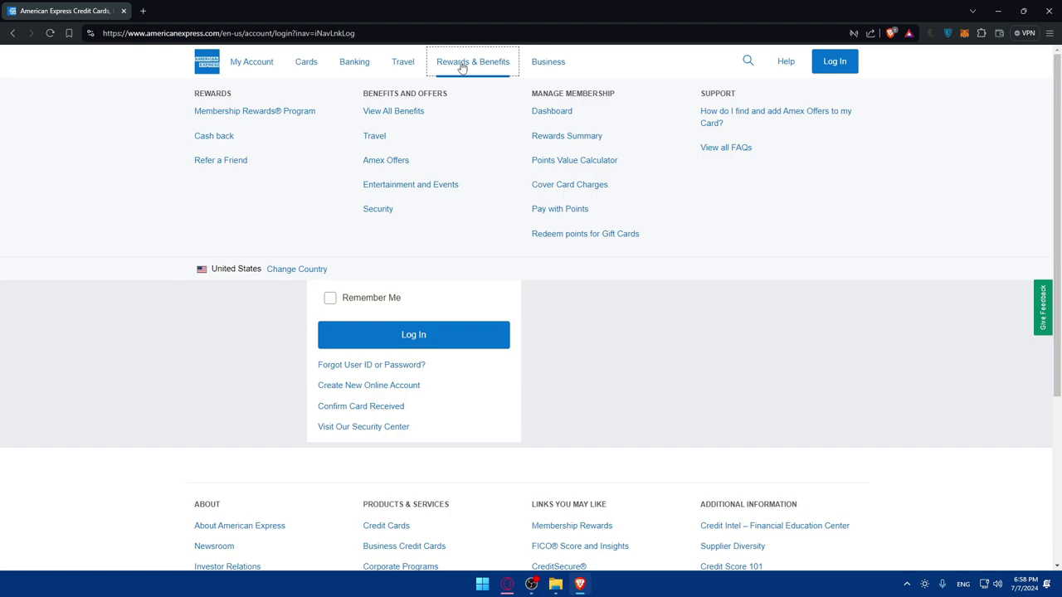
pyautogui.click(547, 116)
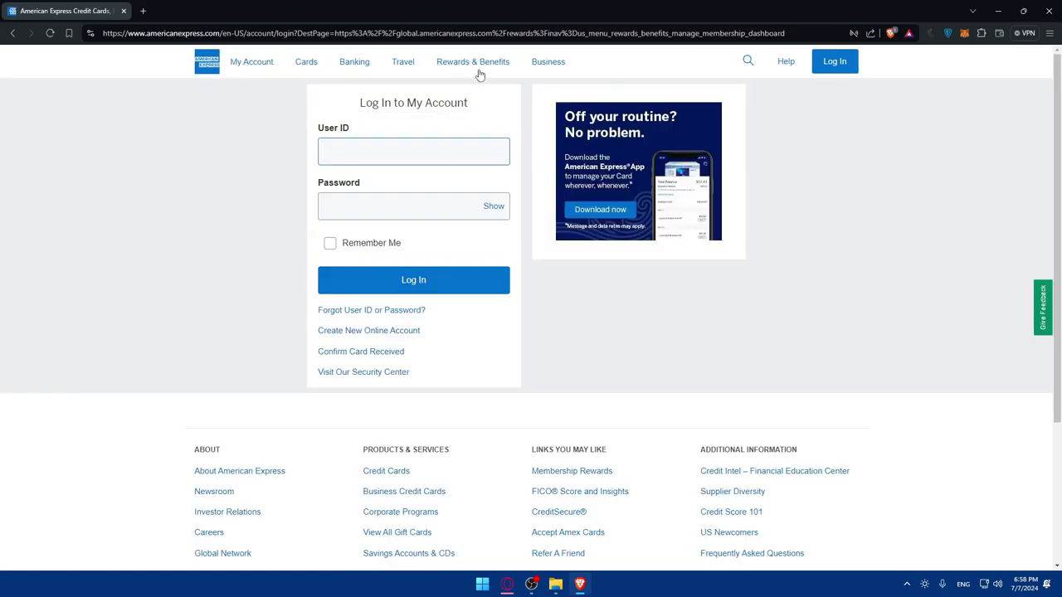
pyautogui.click(477, 73)
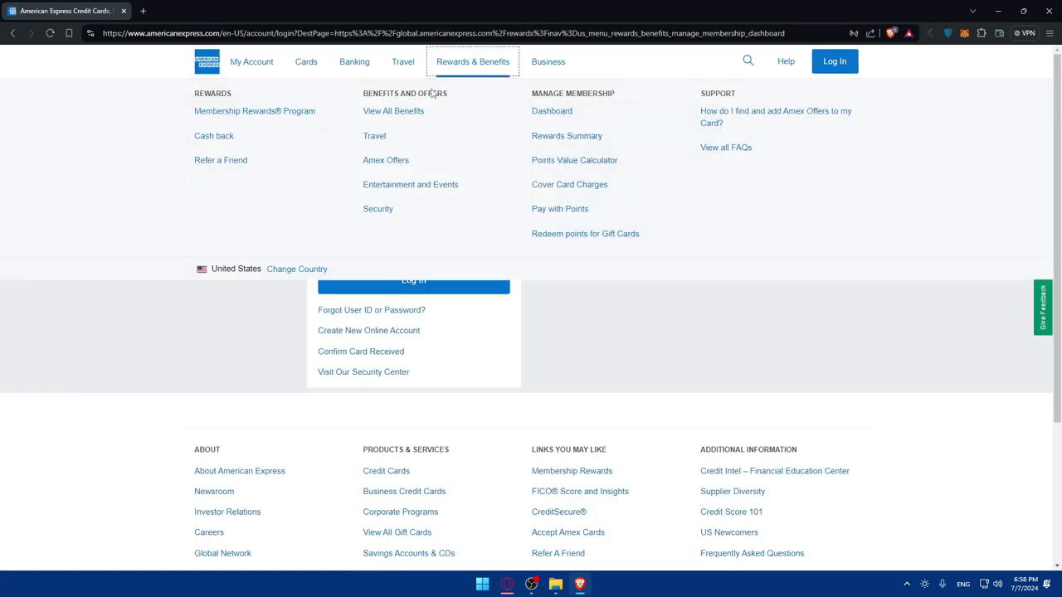
pyautogui.click(374, 138)
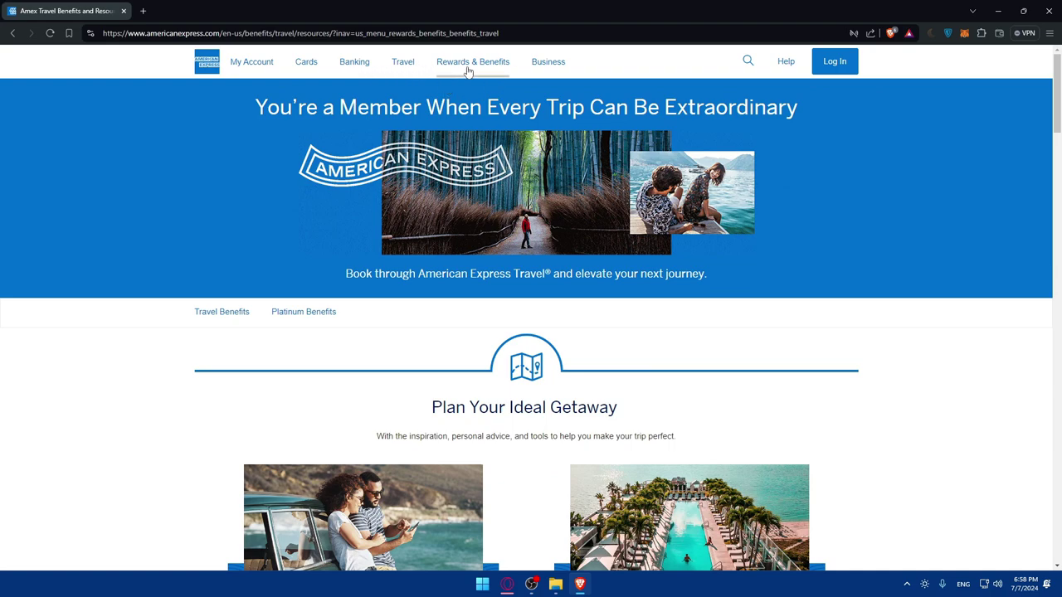
pyautogui.moveTo(468, 71)
pyautogui.middleClick(391, 108)
# - Switch to the Benefits overview tab and scroll down through the benefits list
pyautogui.click(217, 14)
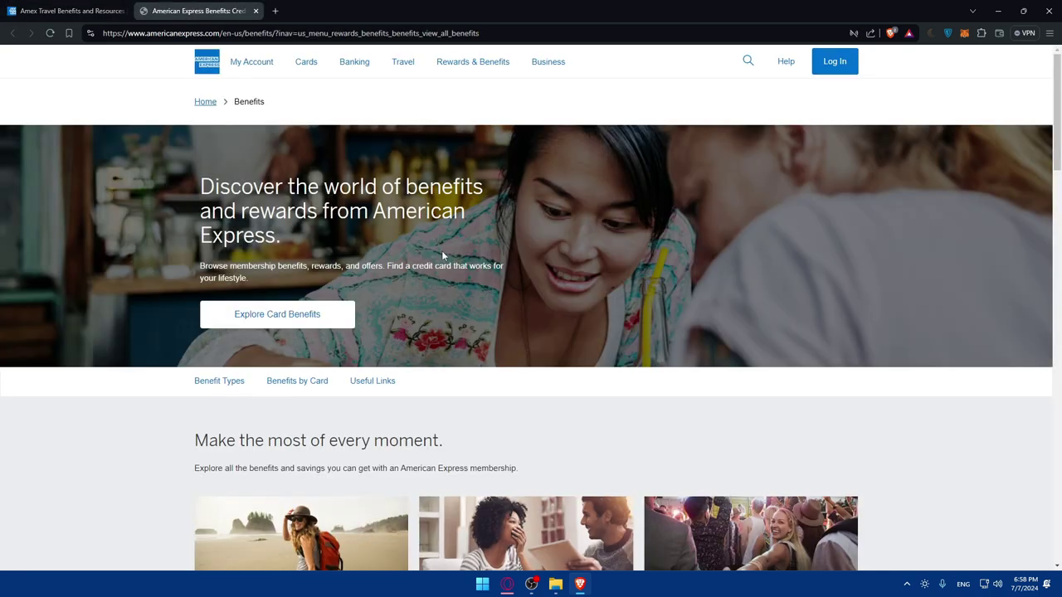
pyautogui.scroll(-3, 414, 257)
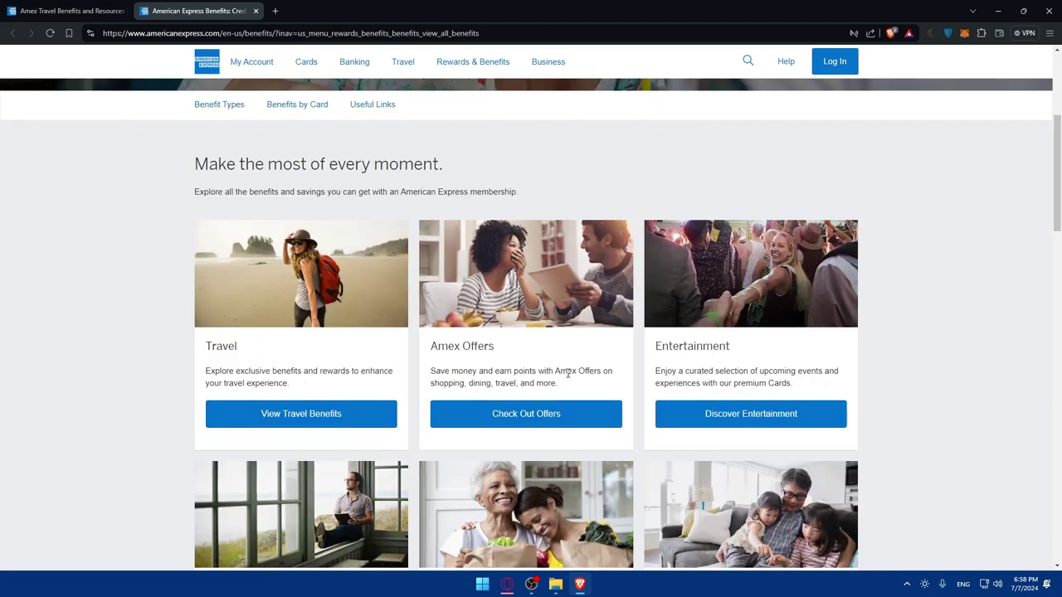
pyautogui.scroll(-2, 574, 369)
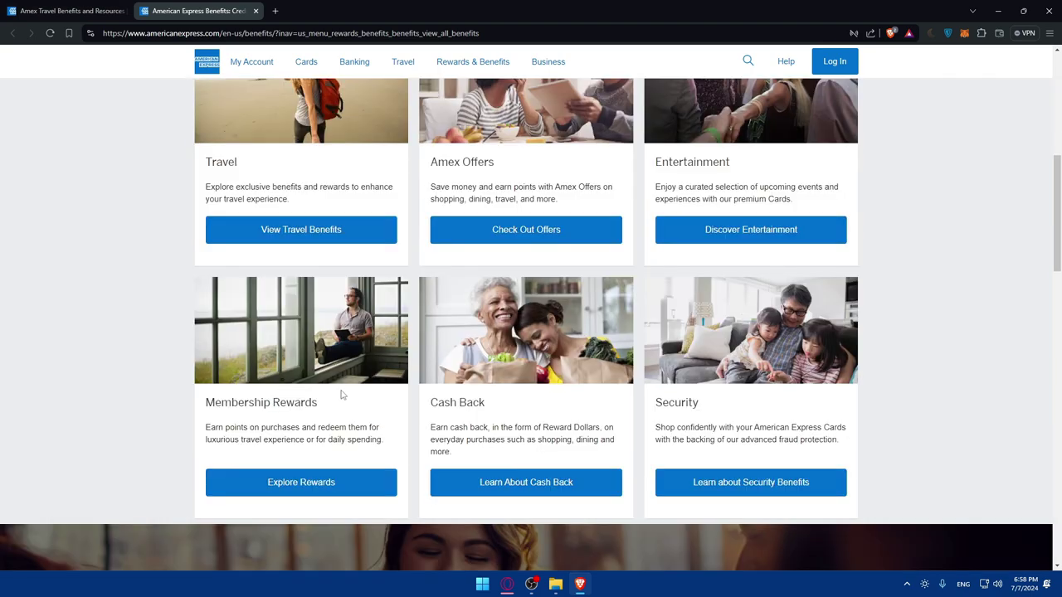
# - Return to the Travel Benefits page, scroll down and highlight the Find New Inspiration heading
pyautogui.click(301, 238)
pyautogui.scroll(-3, 473, 199)
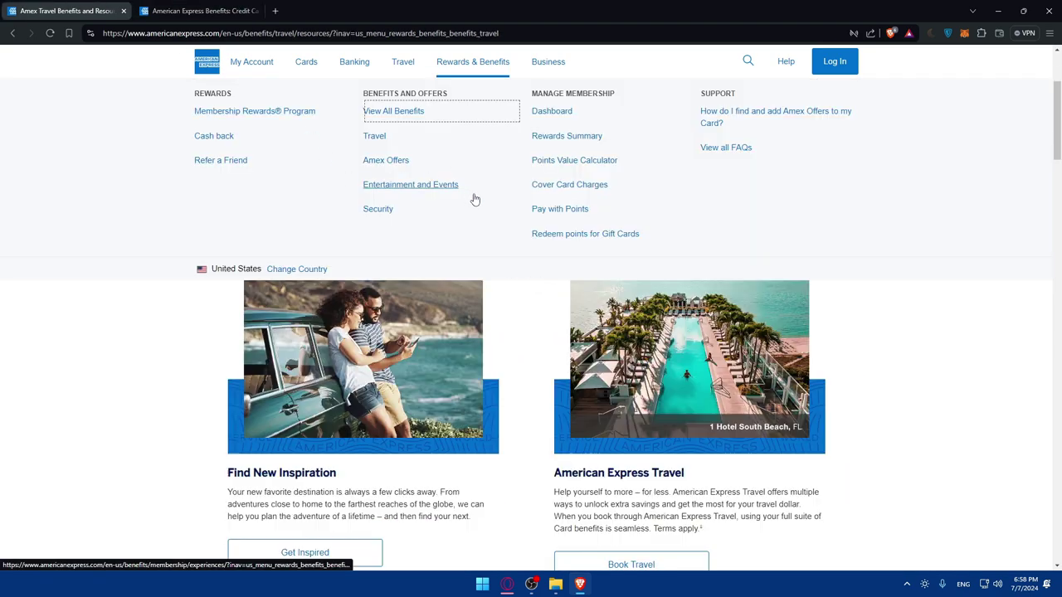
pyautogui.moveTo(225, 383); pyautogui.dragTo(277, 406)
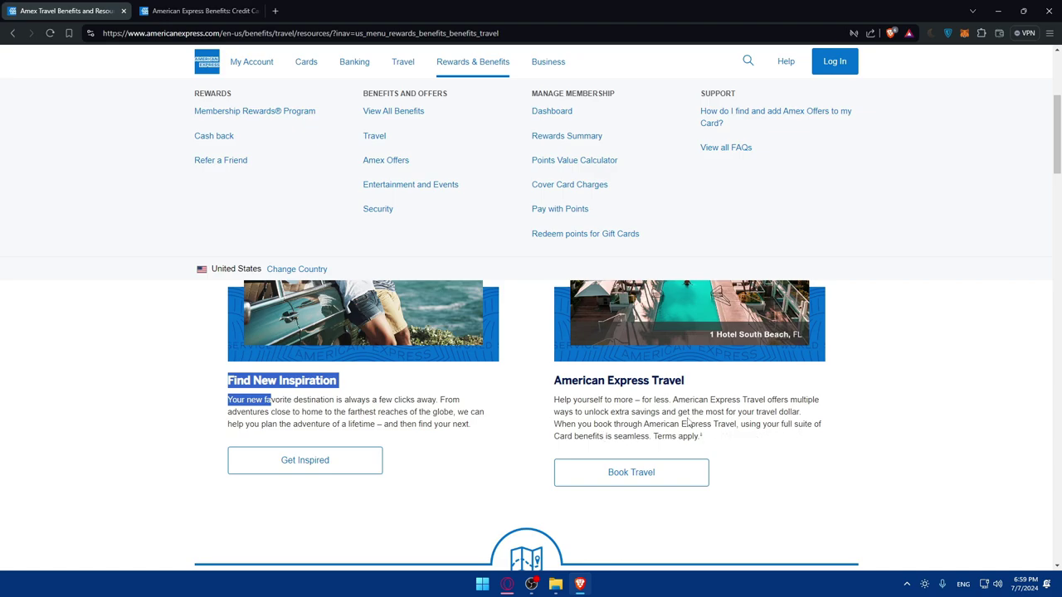
pyautogui.scroll(-2, 691, 414)
pyautogui.scroll(2, 693, 398)
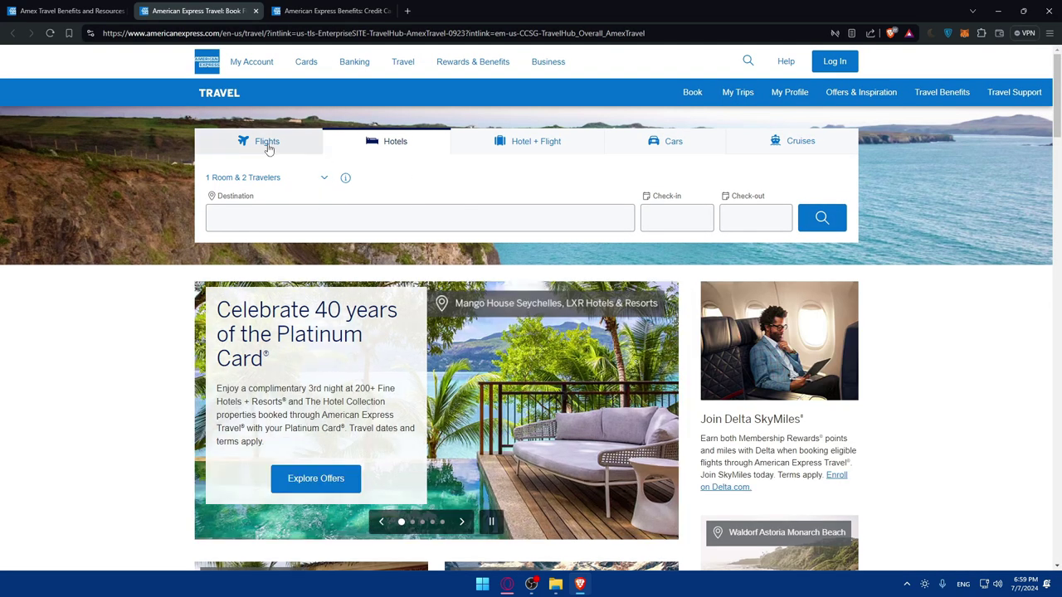
# - Choose Madrid, Community of Madrid, Spain as hotel destination, then close that booking tab
pyautogui.click(294, 223)
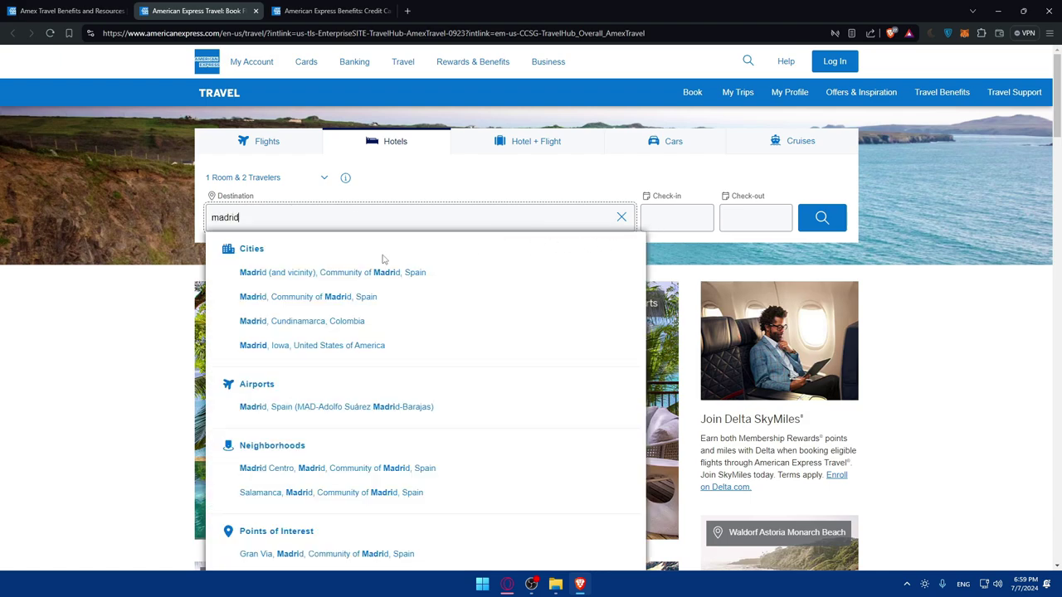
pyautogui.click(276, 297)
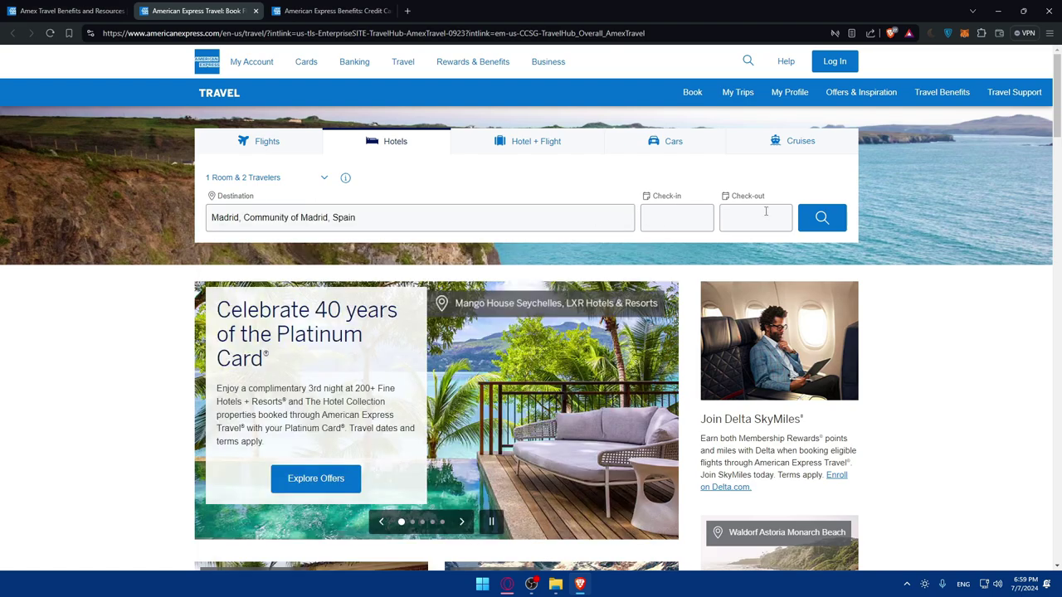
pyautogui.click(762, 211)
pyautogui.hotkey('ctrl', 'w')
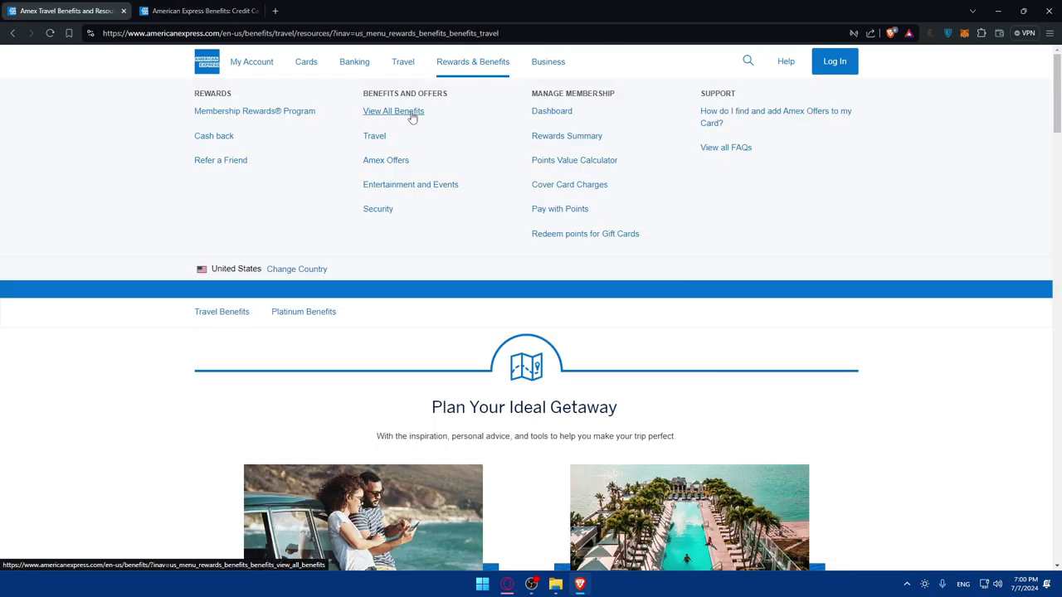
# - Reopen American Express Travel from the benefits page and switch its search to Flights
pyautogui.scroll(-3, 374, 209)
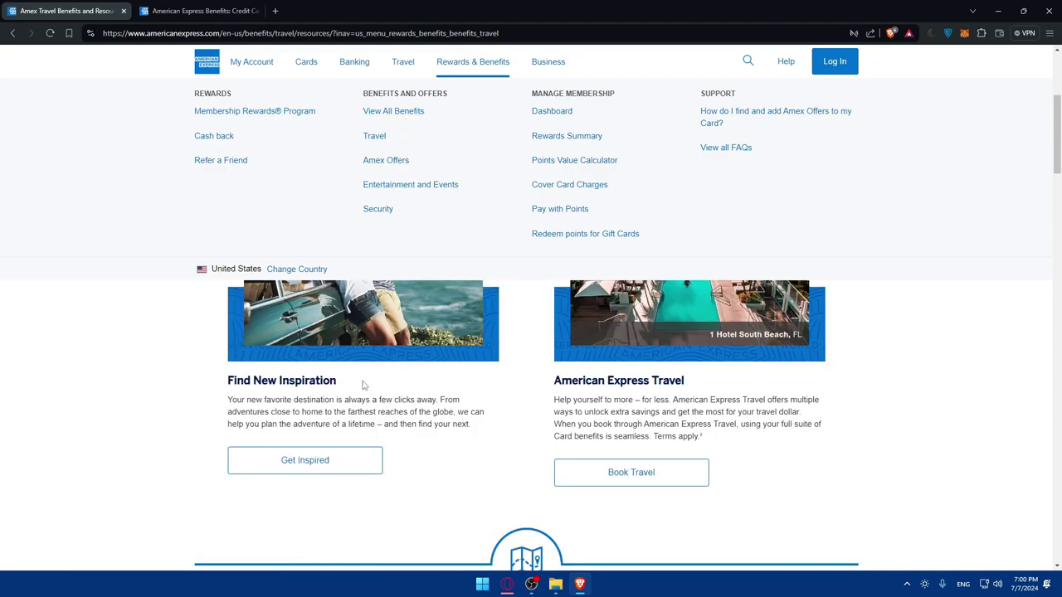
pyautogui.click(635, 474)
pyautogui.click(94, 17)
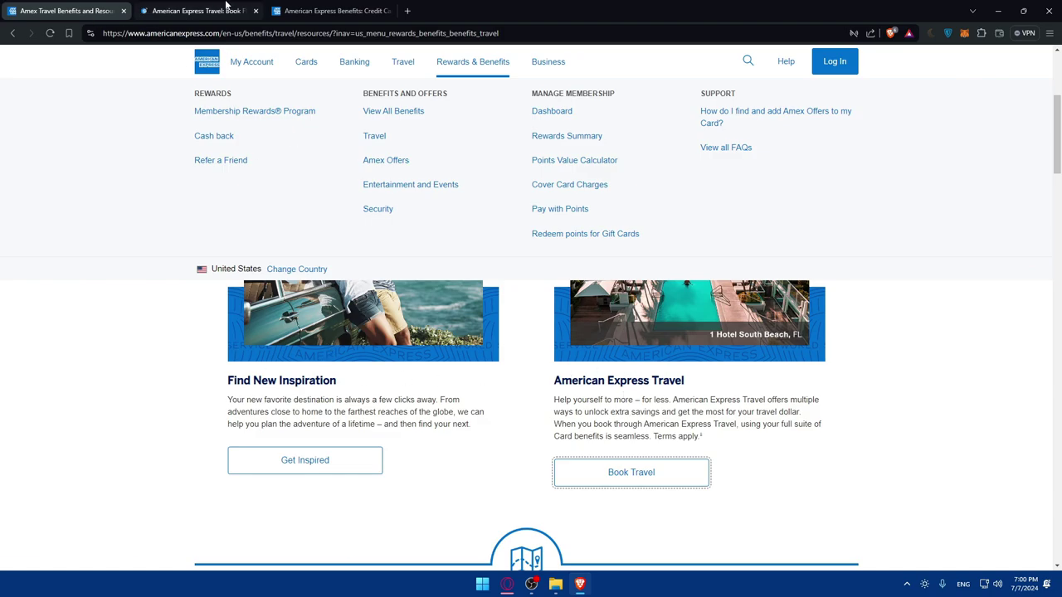
pyautogui.click(199, 11)
pyautogui.click(277, 139)
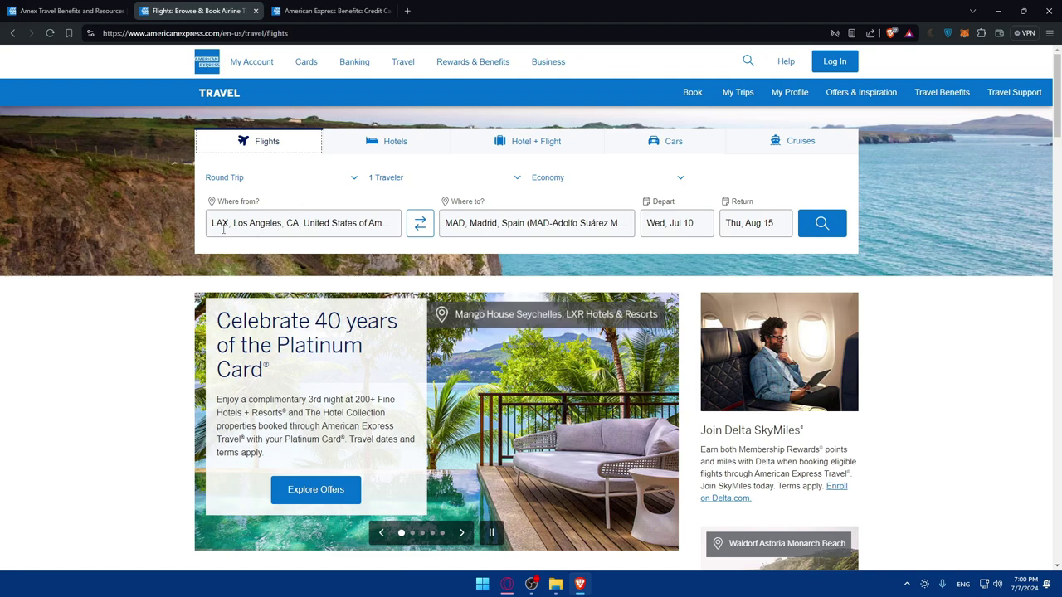
# - Set the LAX–Madrid flight to depart Jul 18 and return Jul 25, then run the search
pyautogui.click(755, 220)
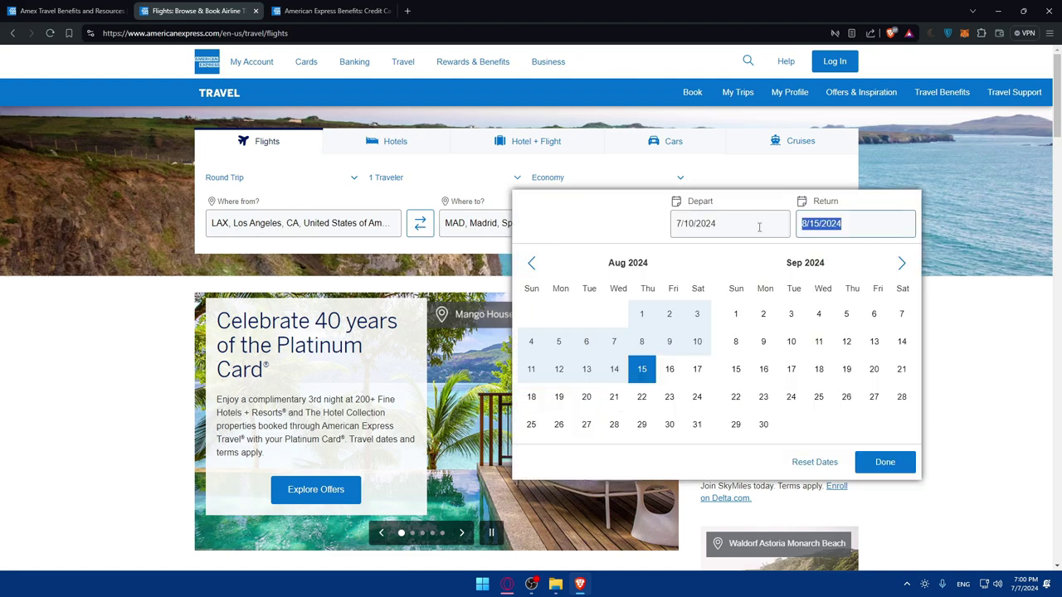
pyautogui.click(669, 424)
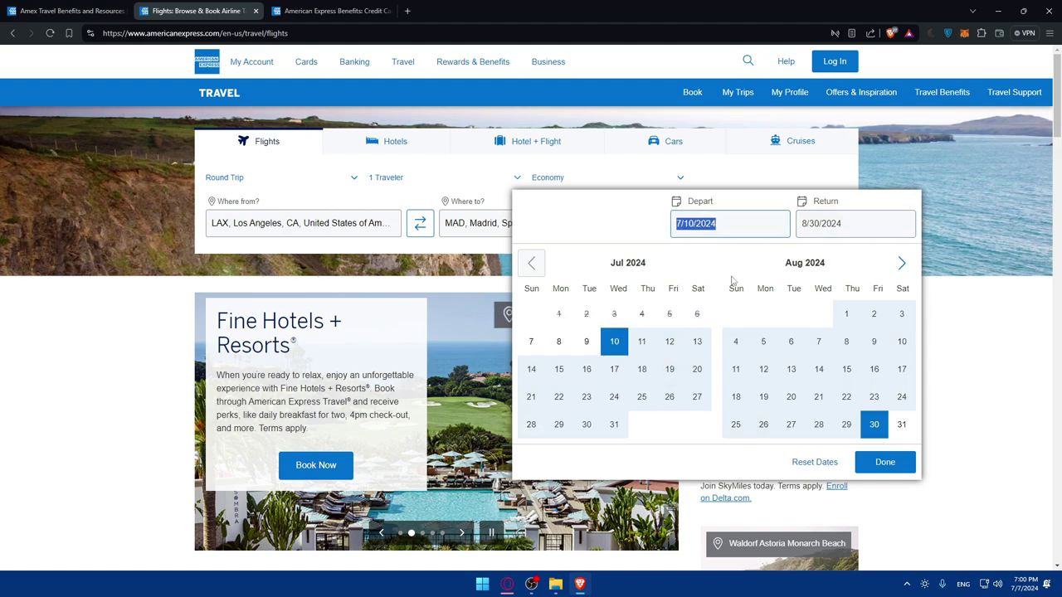
pyautogui.click(642, 341)
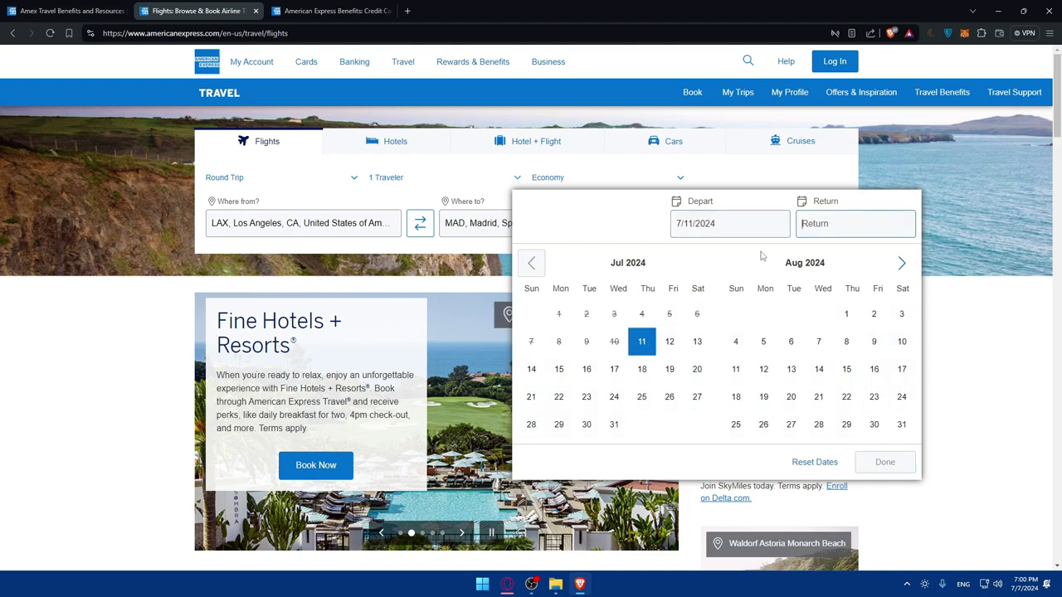
pyautogui.click(670, 369)
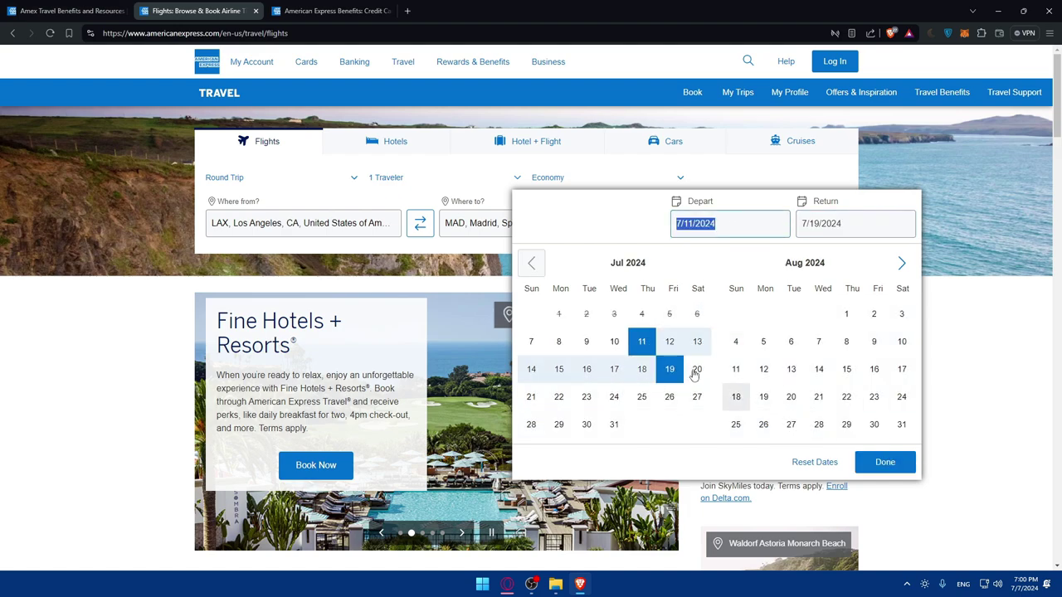
pyautogui.click(642, 369)
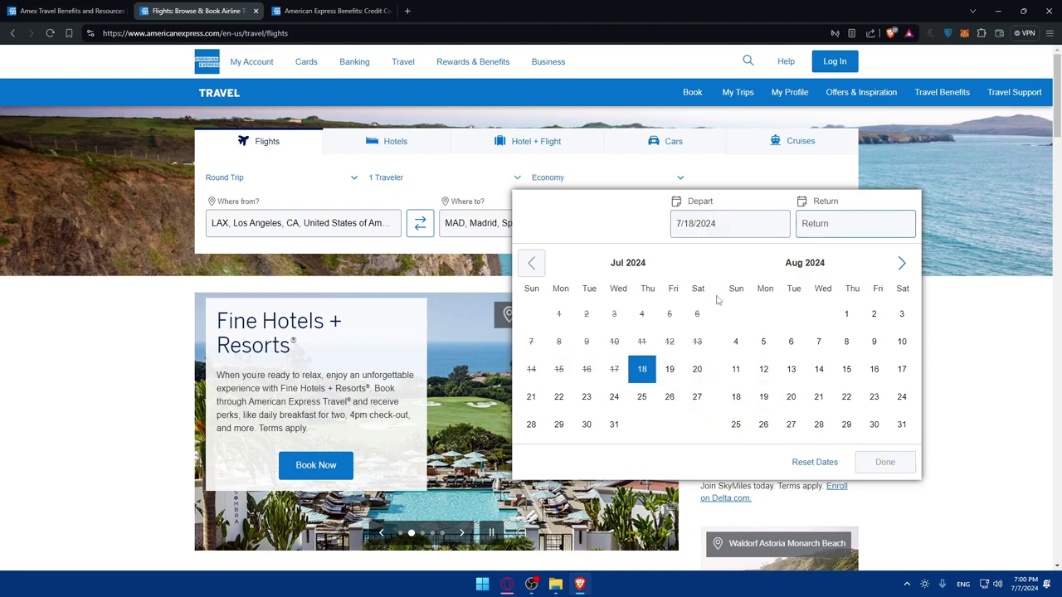
pyautogui.click(643, 396)
pyautogui.click(884, 462)
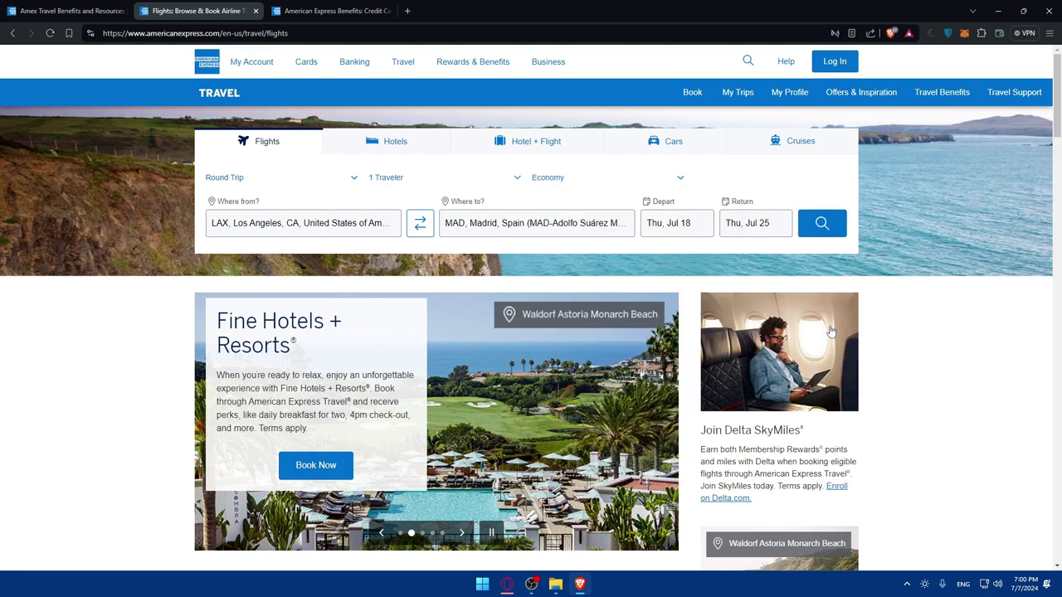
pyautogui.click(821, 221)
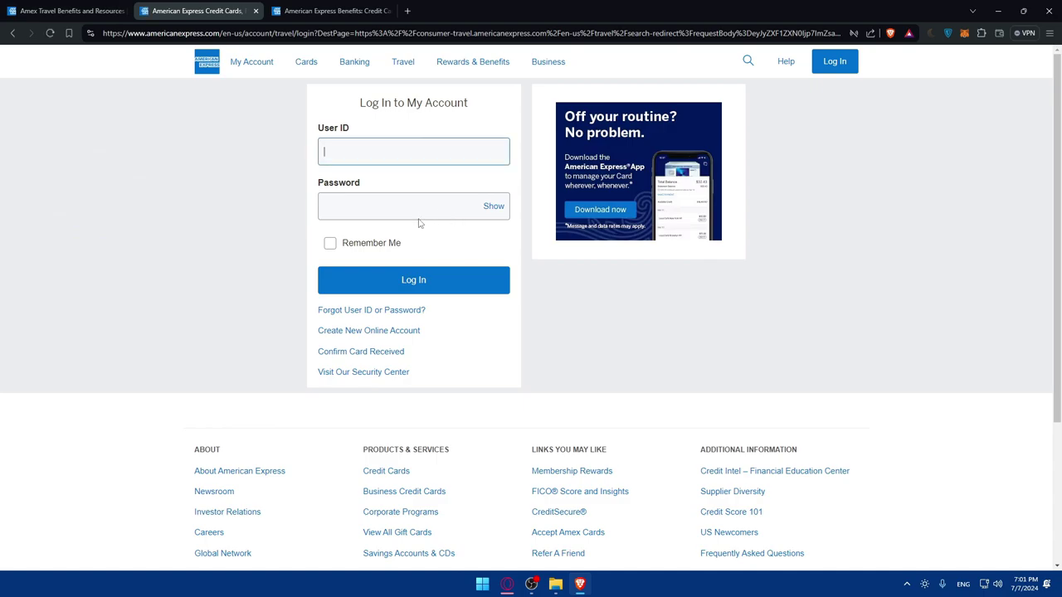
# - Click into the Password field on the Log In to My Account page
pyautogui.click(429, 213)
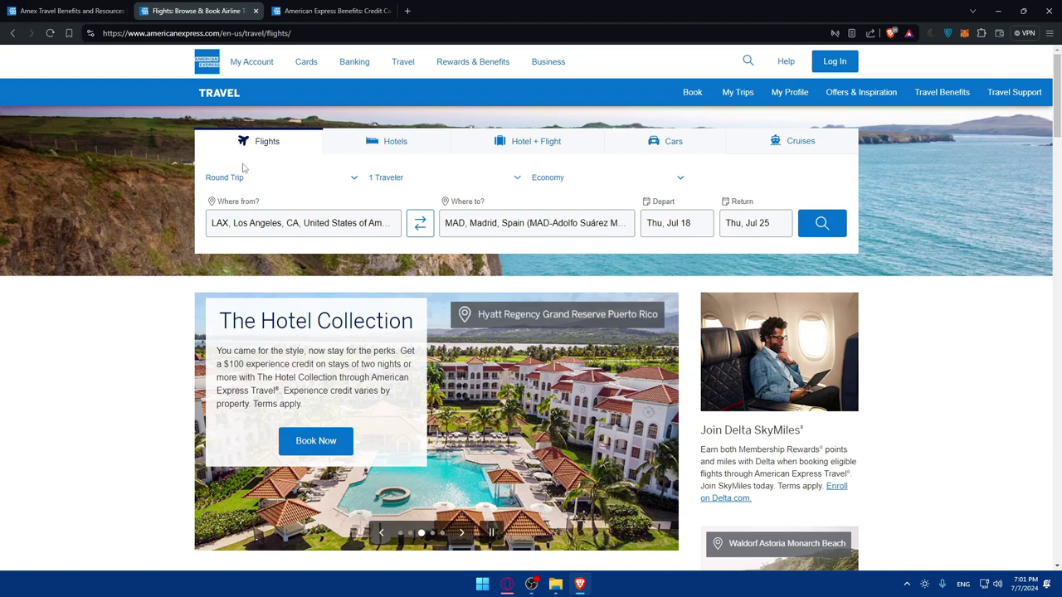
# - Cycle through the Hotels, Hotel + Flight, Cars and Cruises searches, opening and closing the cruise line list
pyautogui.click(393, 152)
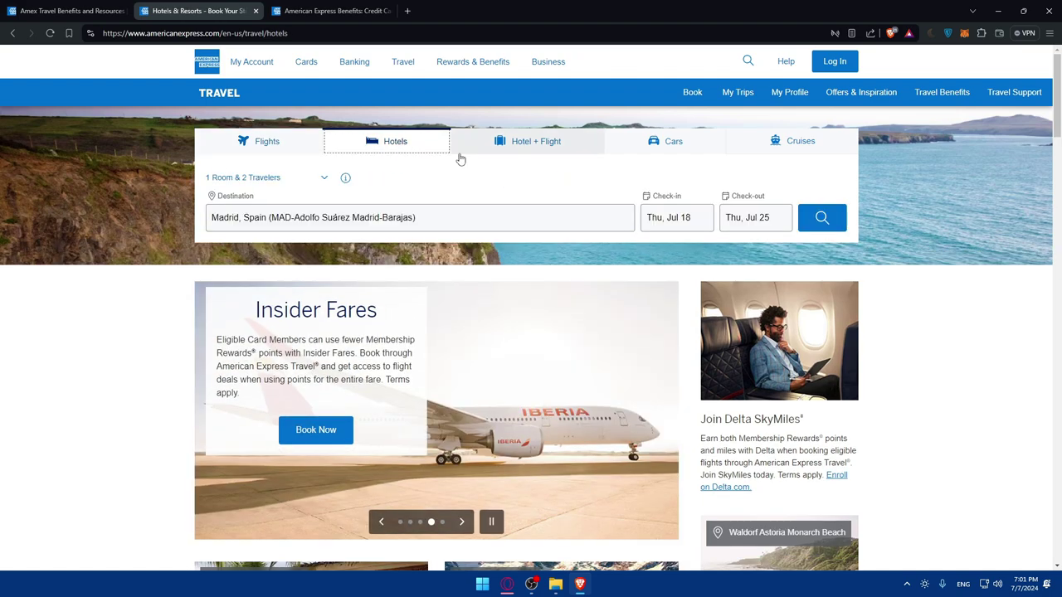
pyautogui.click(486, 151)
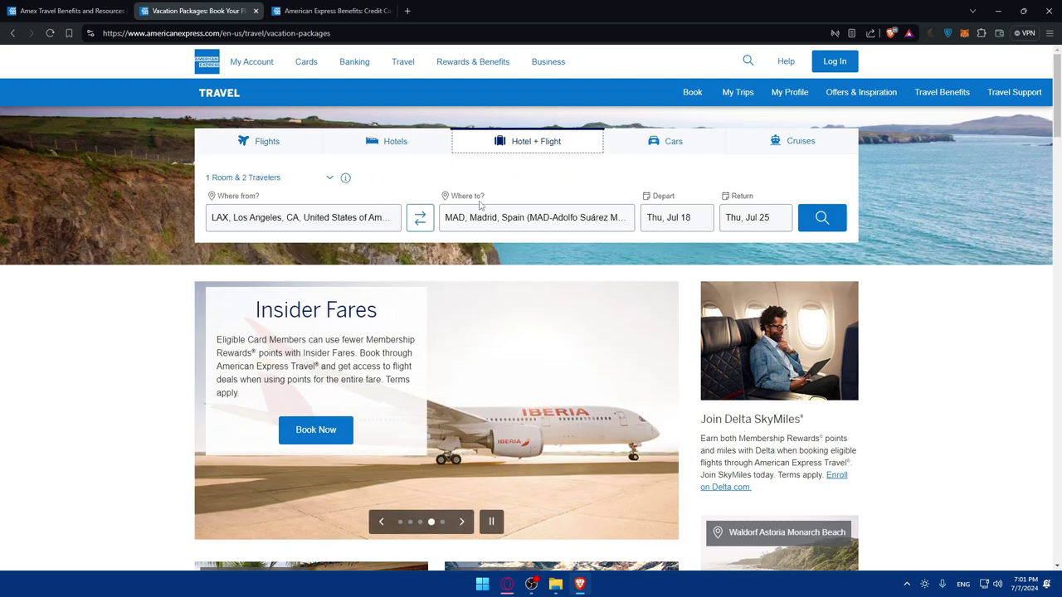
pyautogui.click(628, 143)
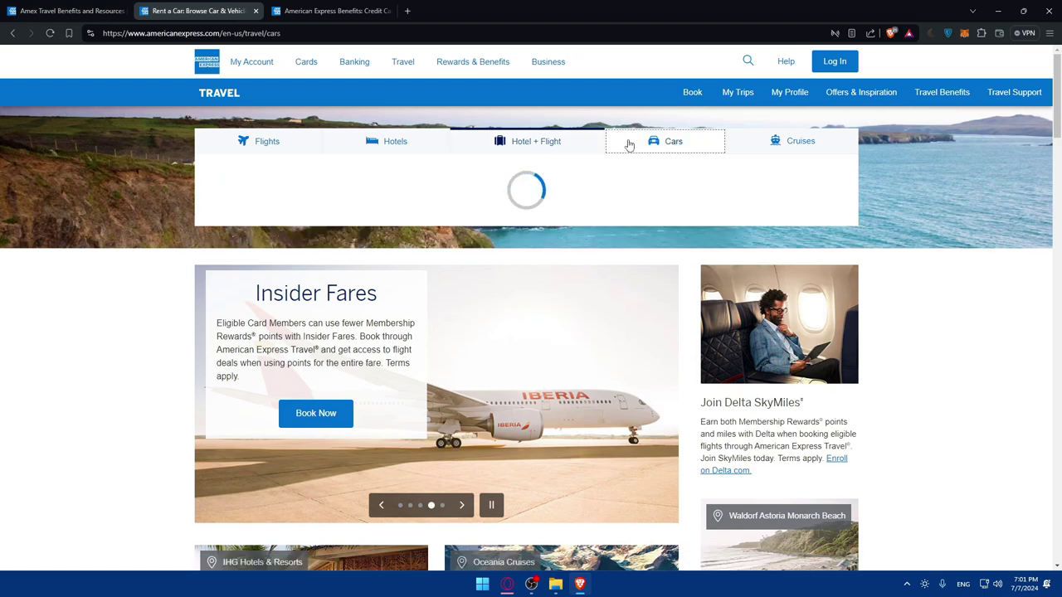
pyautogui.click(737, 146)
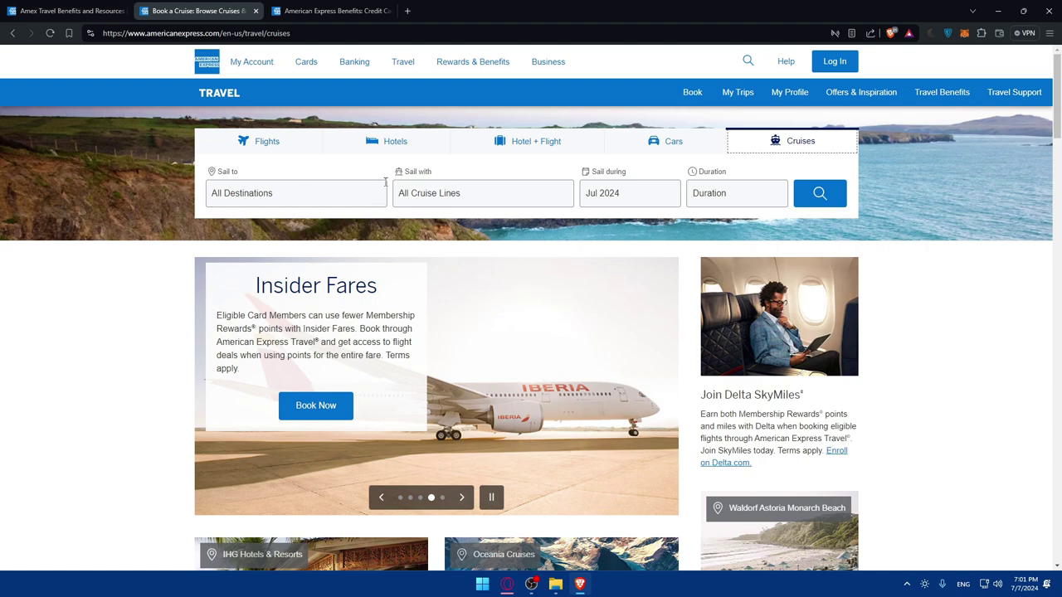
pyautogui.click(465, 195)
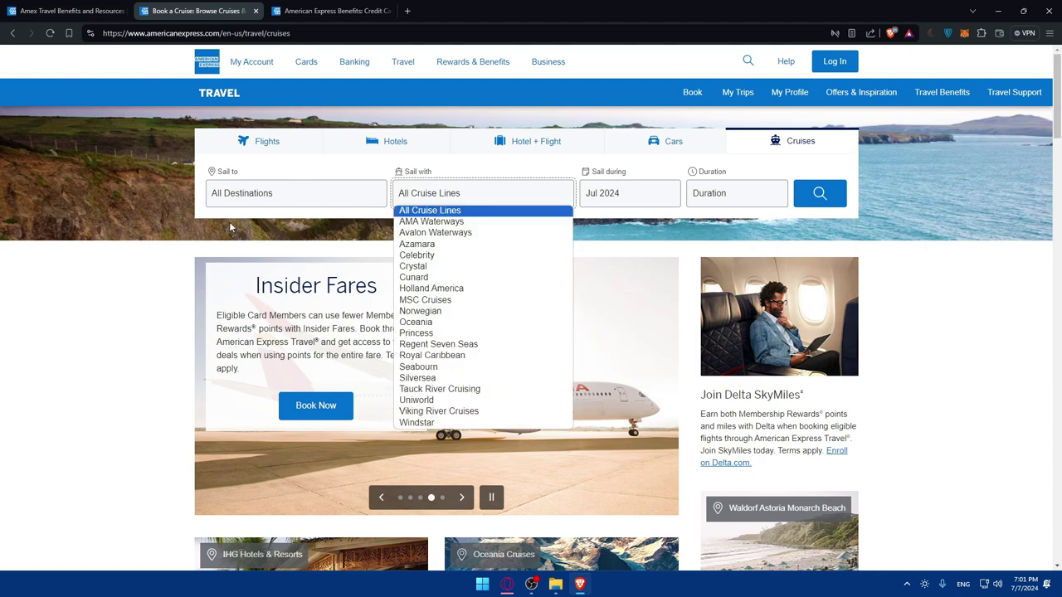
pyautogui.click(150, 266)
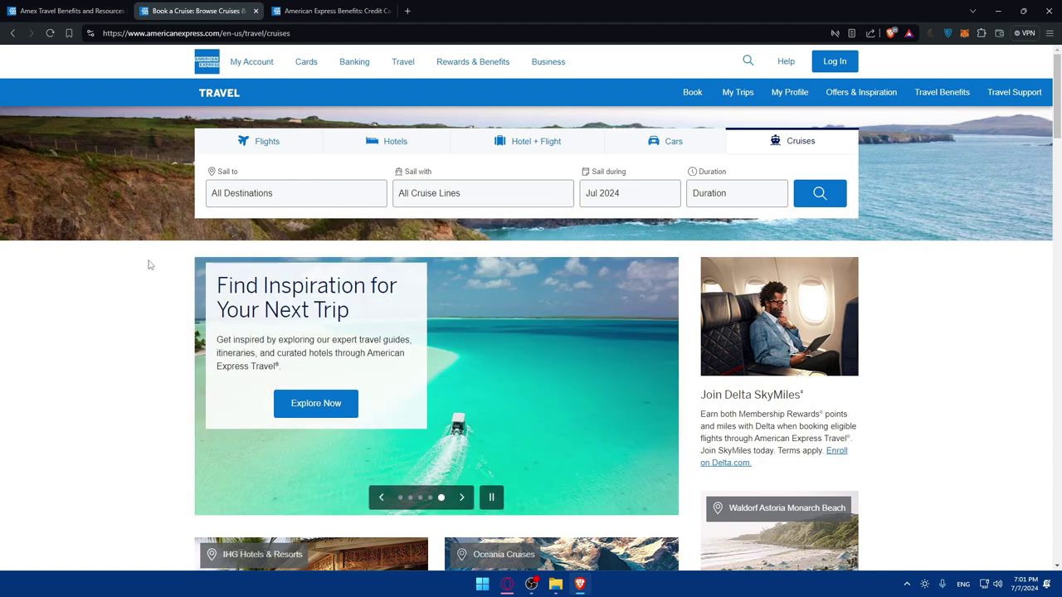